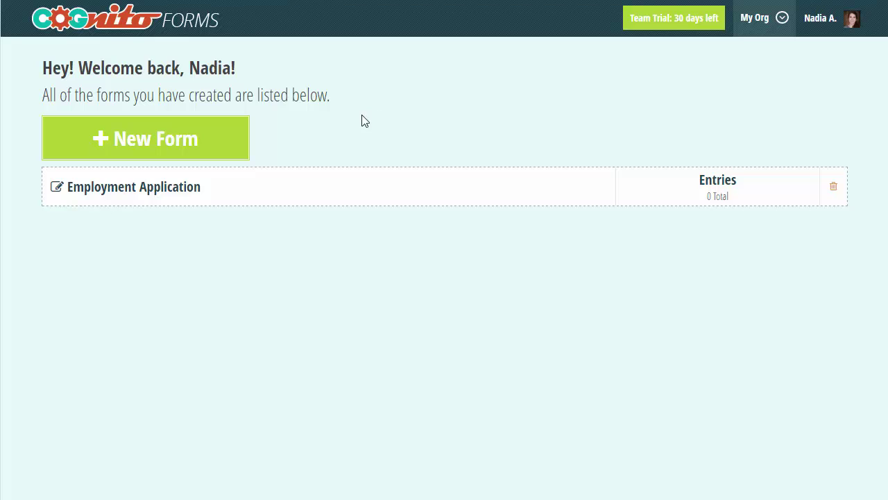
Step: Open the existing notification email in the Employment Application form's submission settings
click(210, 191)
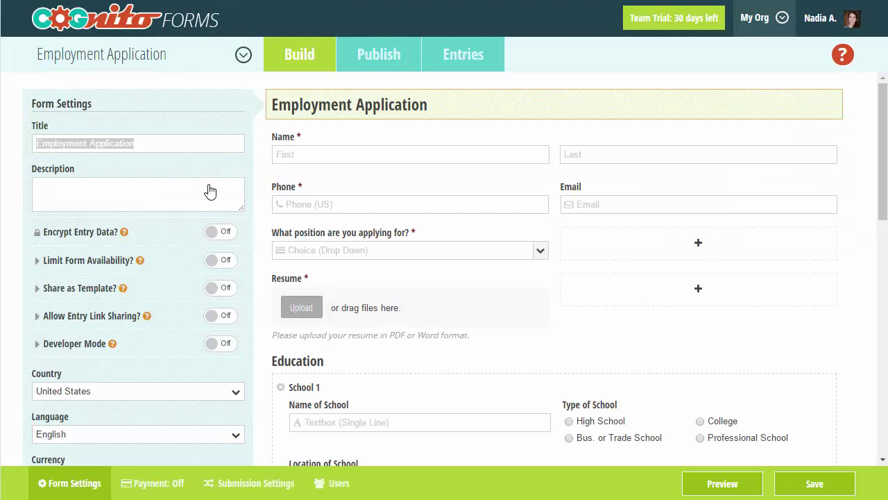
click(250, 484)
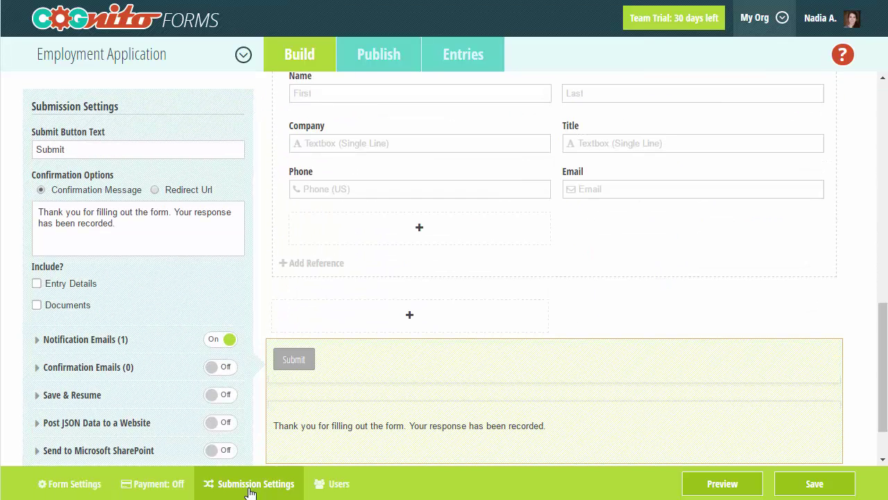
click(178, 344)
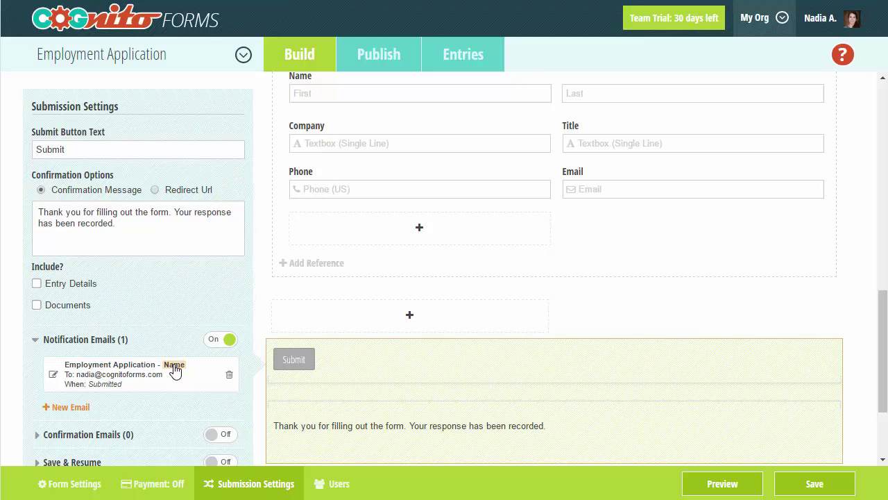
click(174, 375)
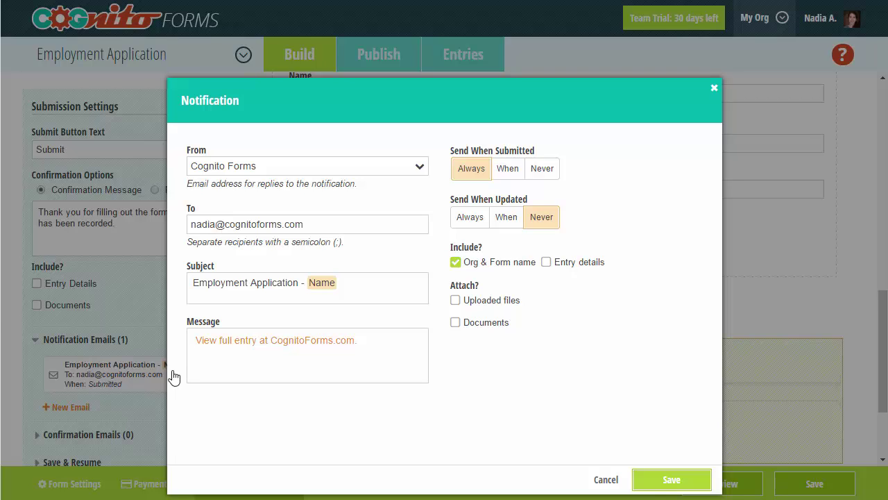
Step: Set the notification's sender to the form's Email field and add a second recipient's email address
click(420, 168)
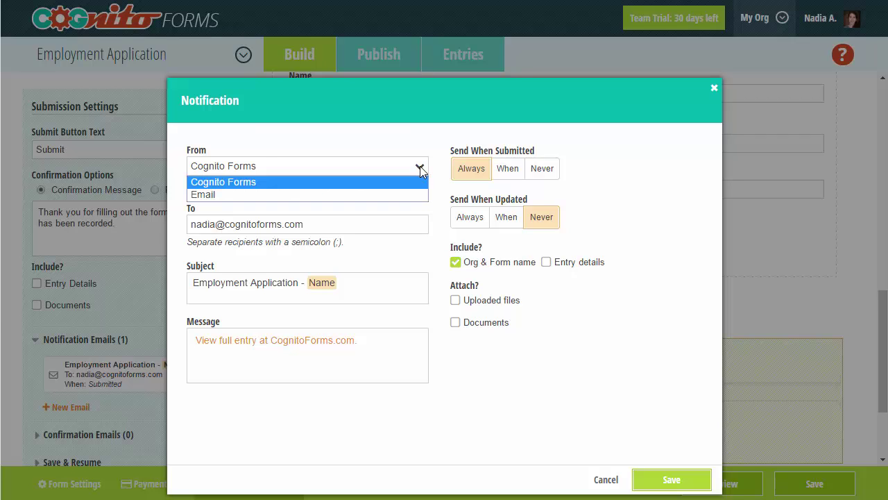
click(418, 194)
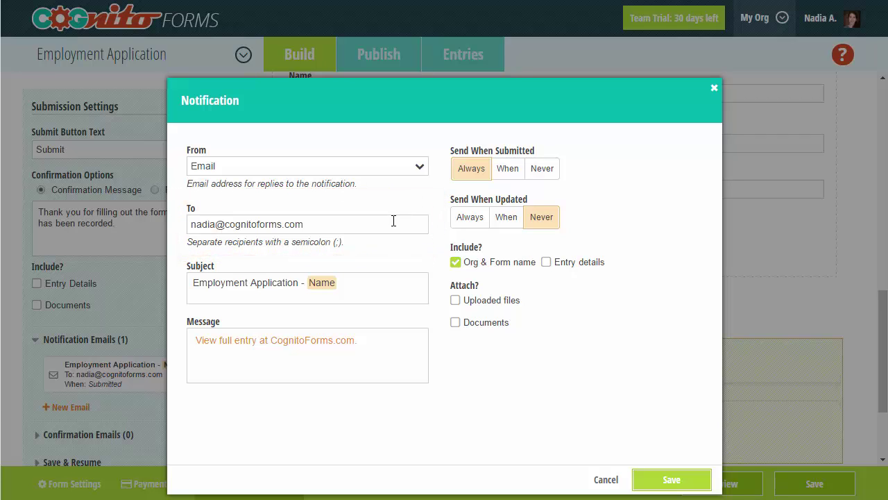
text(youremail@website.com)
Step: Replace the subject's Name field with the position field, and delete it to leave only "Employment Application"
click(336, 283)
click(394, 260)
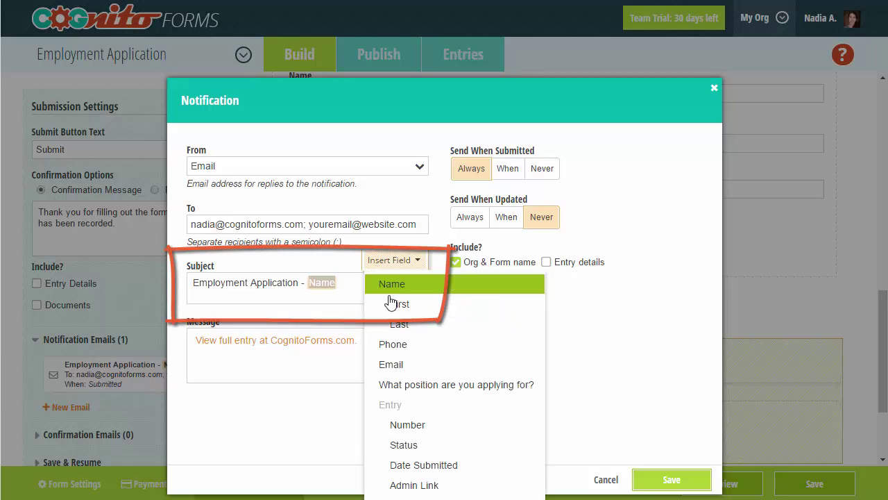
click(411, 385)
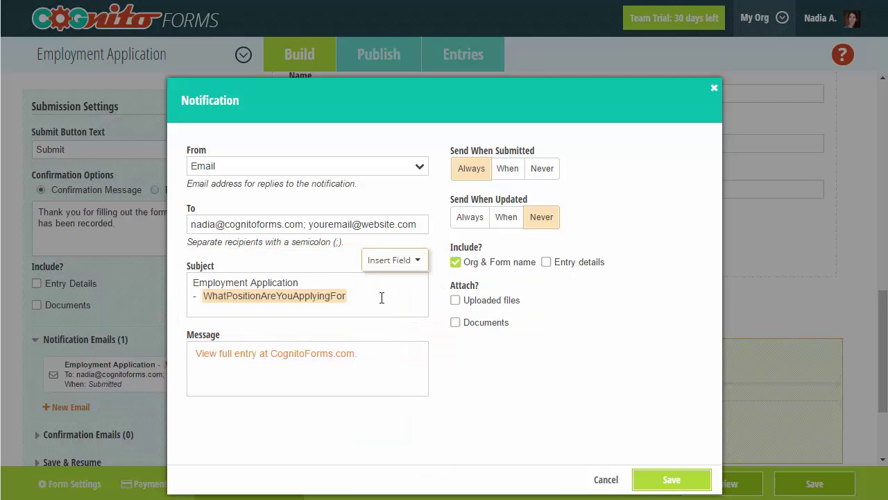
key(BackSpace)
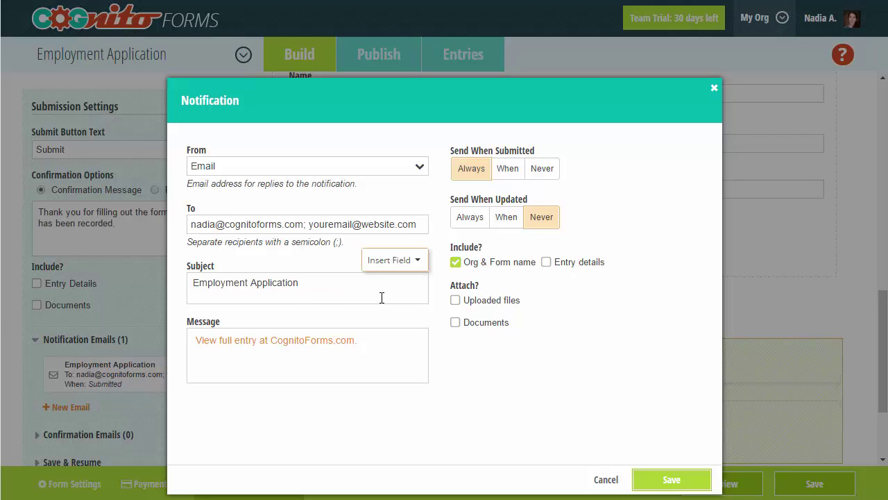
Step: Add the line "You have received a new employment application:" above the entry link in the message
click(188, 341)
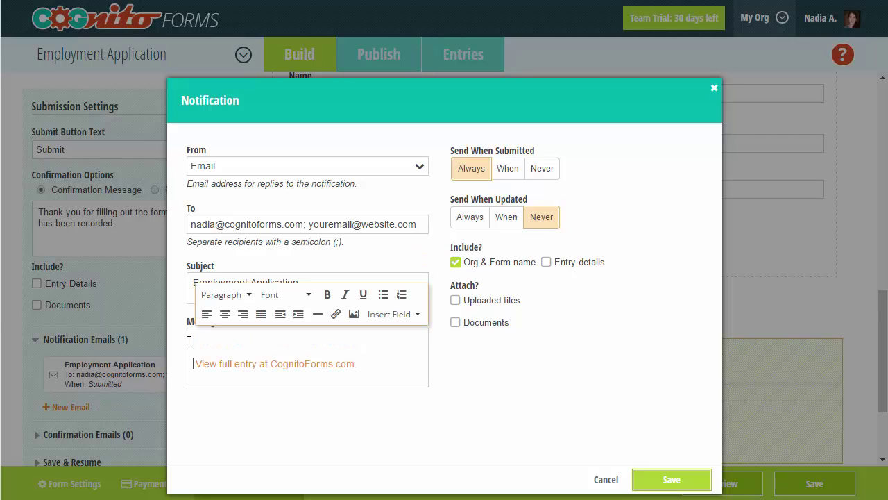
text(Y)
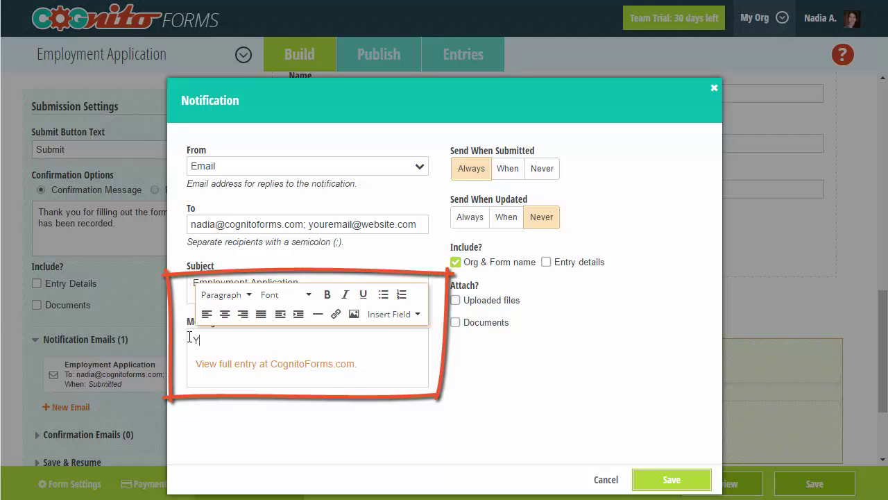
text(ou have received )
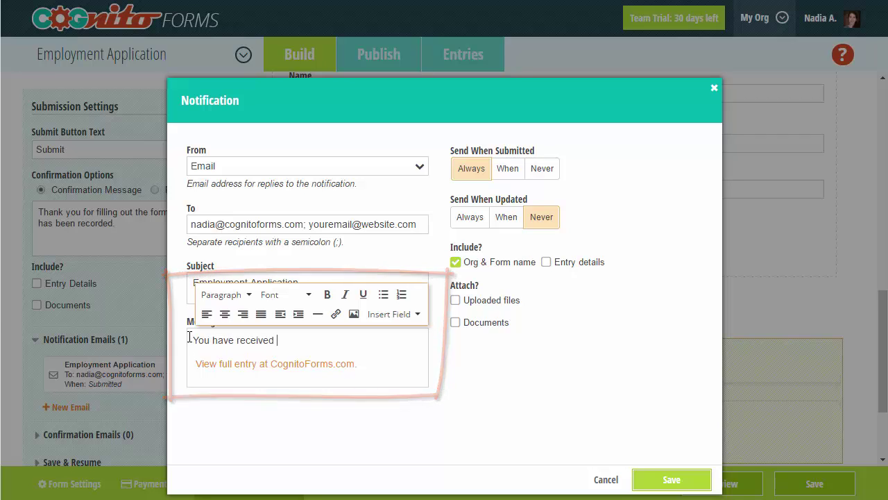
text(a new empl)
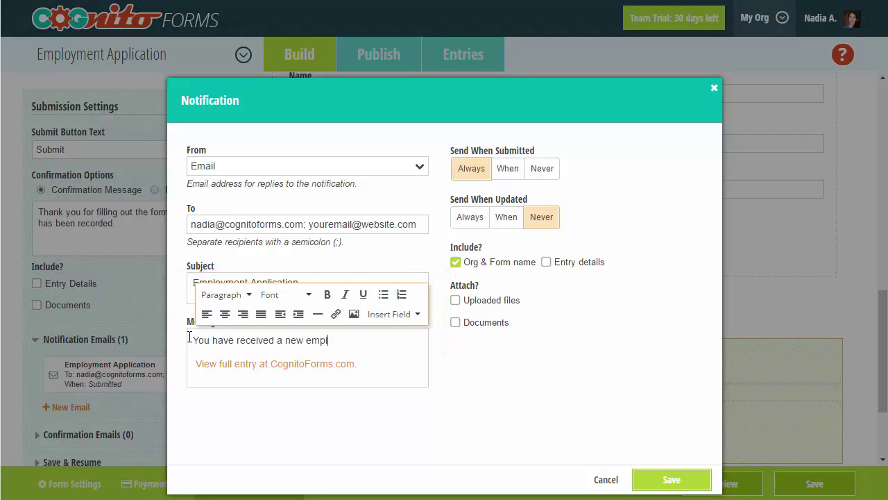
text(oyment application:)
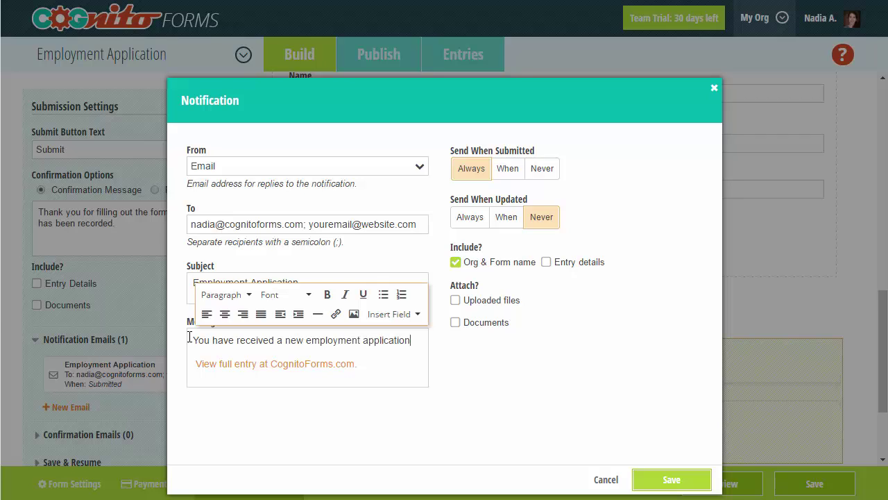
Step: Remove the second recipient's email address from the notification
click(581, 177)
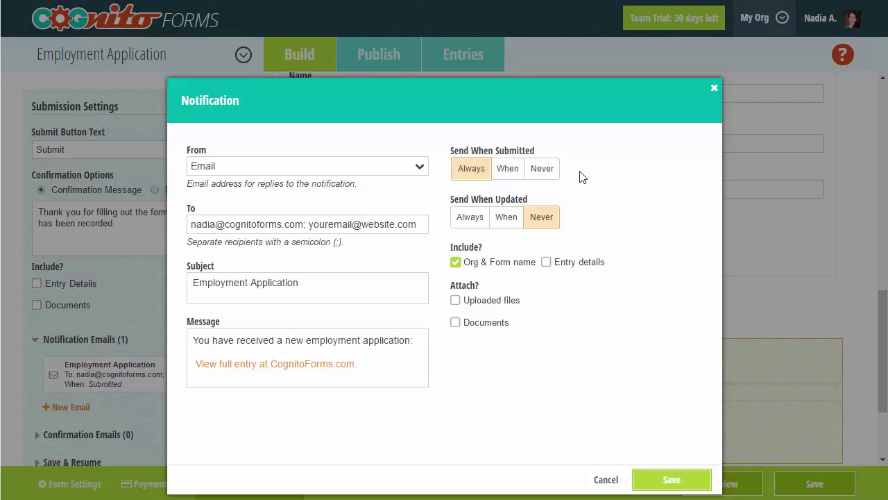
key(BackSpace)
key(BackSpace)
key(BackSpace)
key(BackSpace)
key(BackSpace)
key(BackSpace)
key(BackSpace)
key(BackSpace)
key(BackSpace)
key(BackSpace)
key(BackSpace)
key(BackSpace)
key(BackSpace)
key(BackSpace)
key(BackSpace)
key(BackSpace)
key(BackSpace)
key(BackSpace)
key(BackSpace)
key(BackSpace)
Step: Send the notification on submission only when WhatPositionAreYouApplyingFor is Sales Director
click(513, 173)
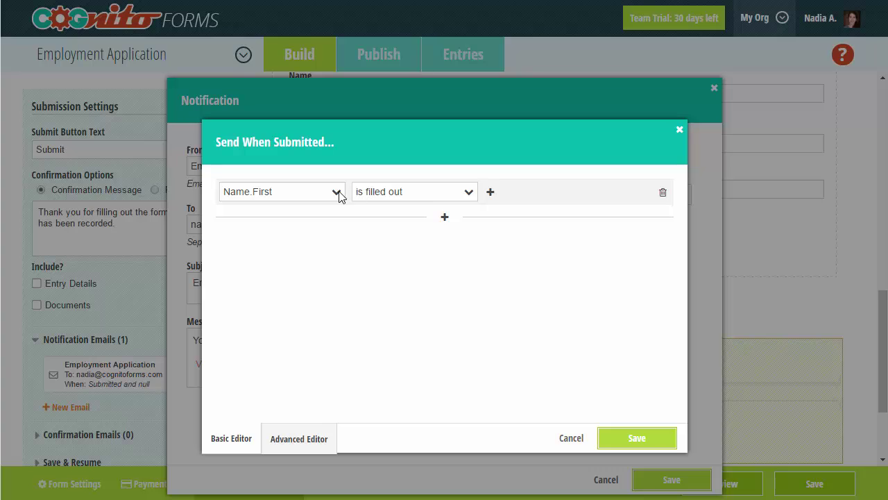
click(338, 192)
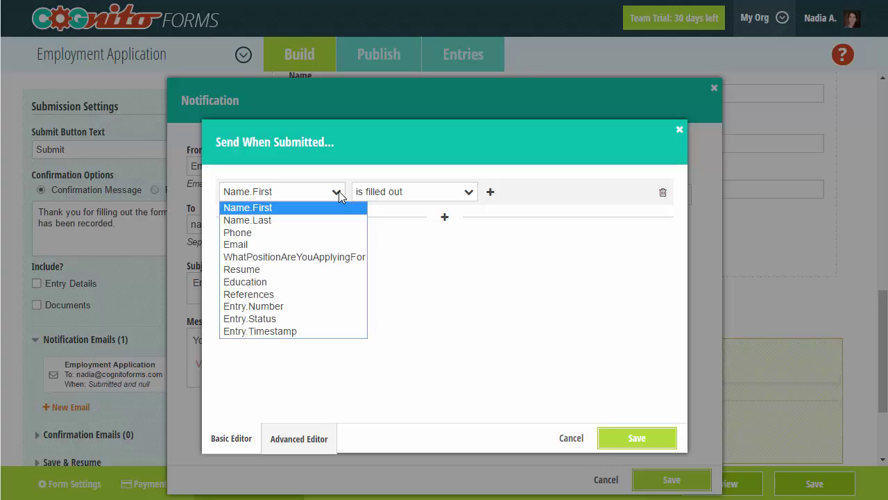
click(338, 257)
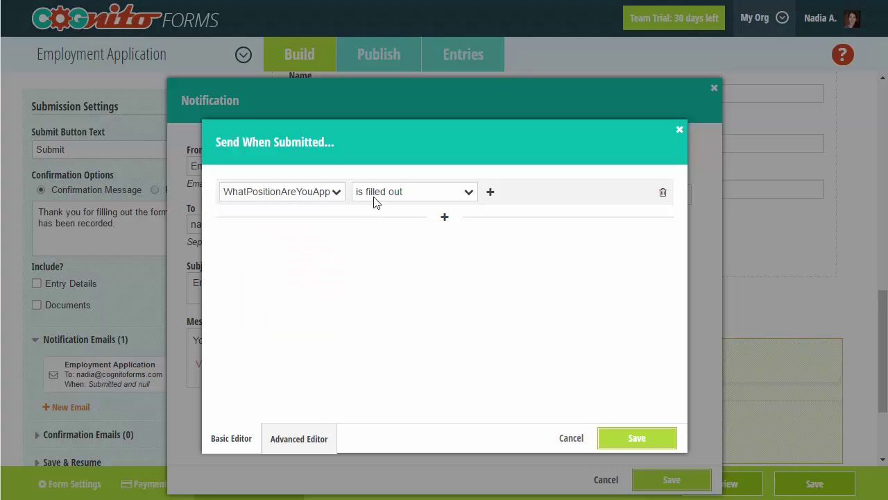
click(373, 200)
click(373, 231)
click(502, 197)
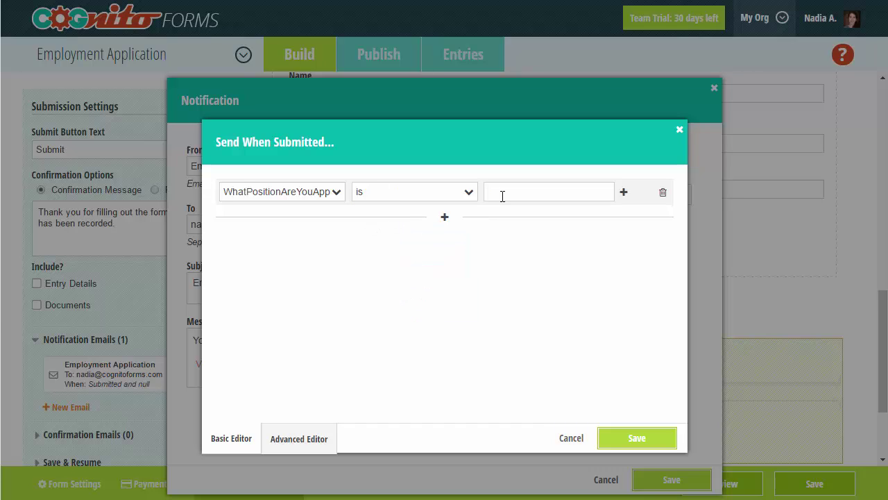
text(Sales Director)
click(663, 437)
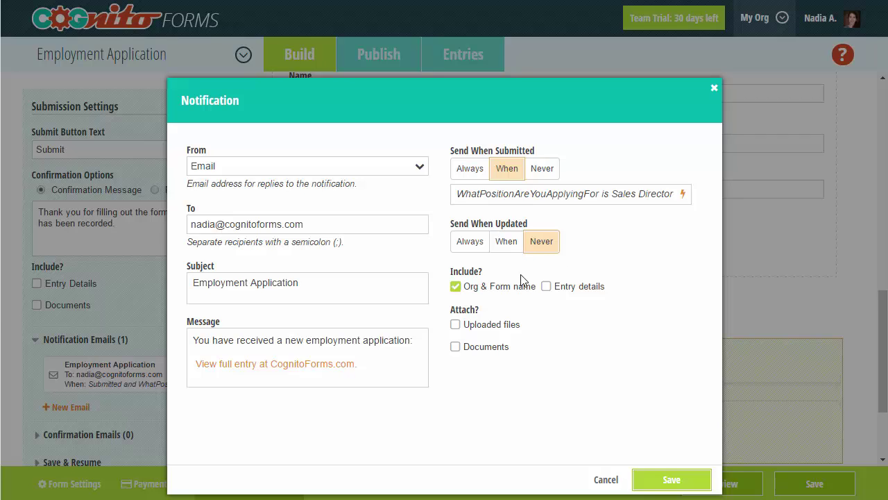
Step: Exclude the org and form name, include entry details with blank fields, and attach uploaded files and documents
click(511, 294)
click(547, 288)
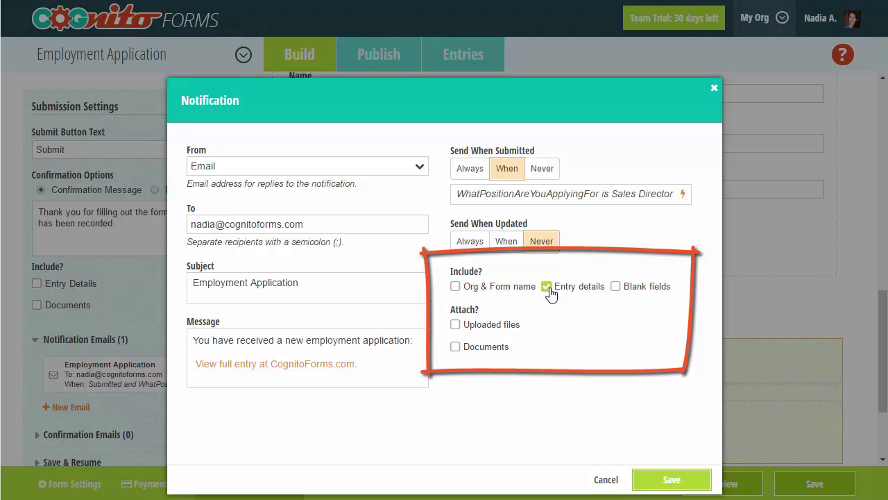
click(615, 288)
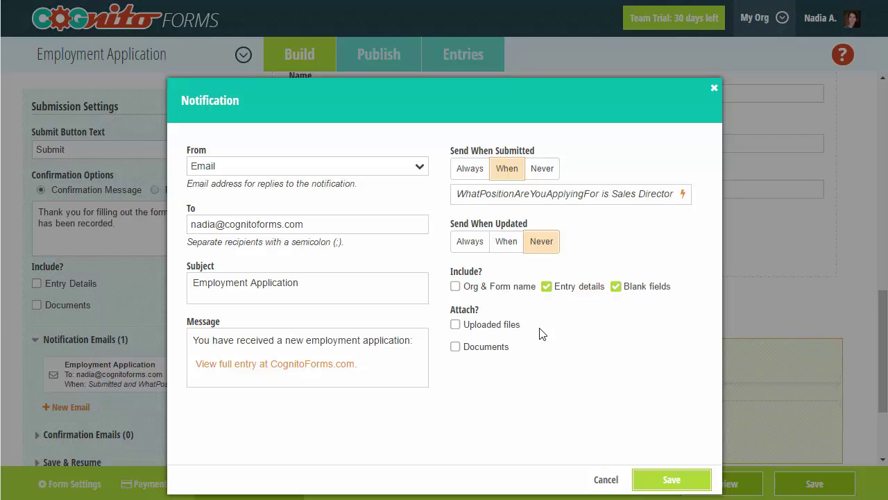
click(511, 332)
click(507, 353)
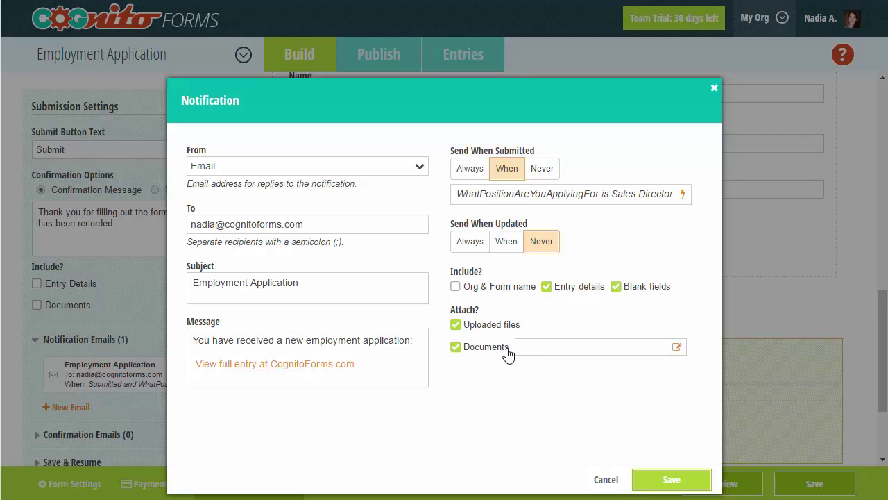
Step: Turn off the form title in the first document template, attach that template, and save the notification
click(526, 354)
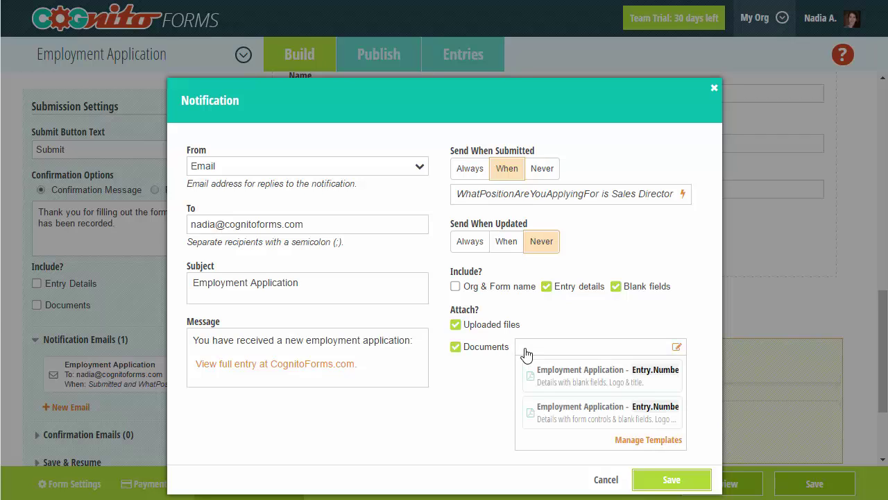
click(621, 440)
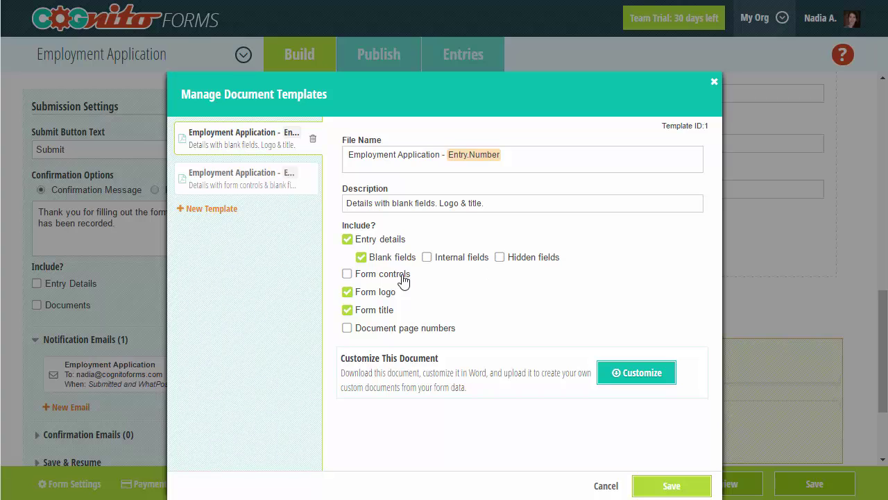
click(382, 315)
click(671, 486)
click(655, 380)
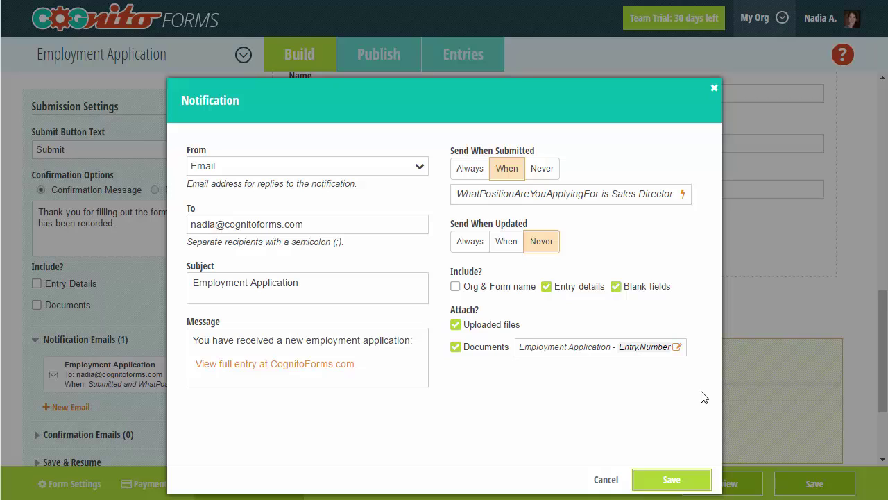
click(697, 480)
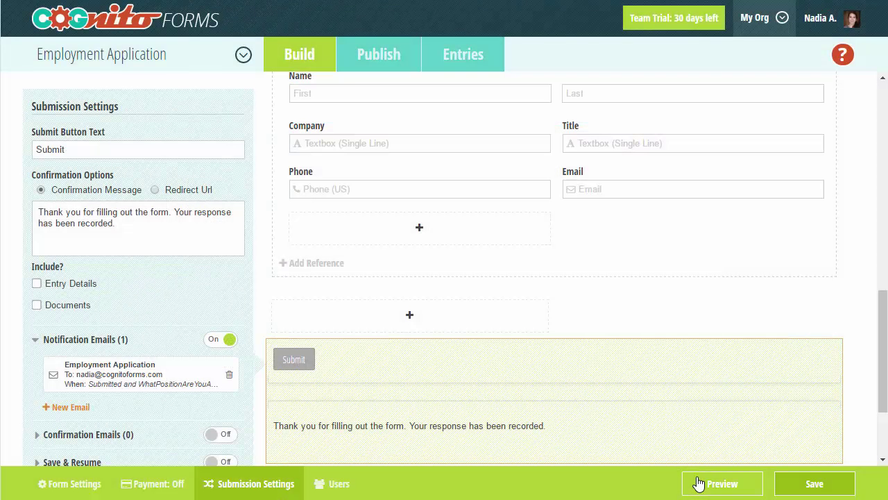
Step: Create another notification email and enter the recipient's email address
click(81, 409)
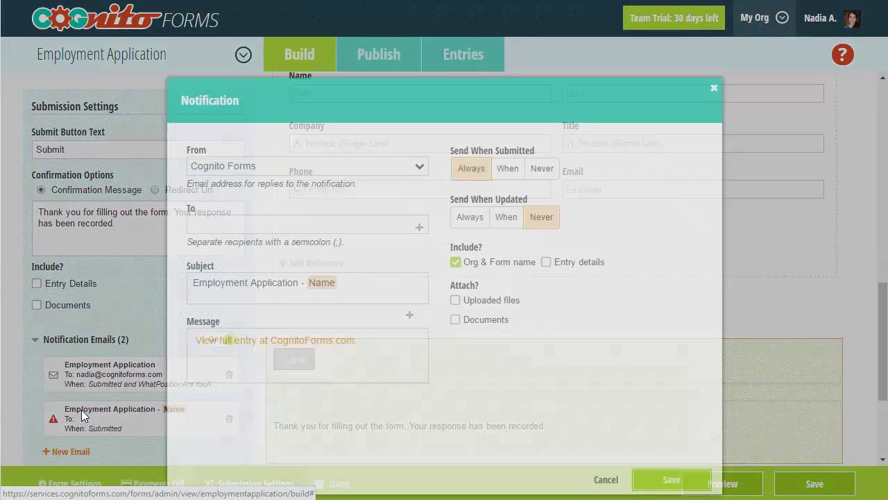
click(240, 225)
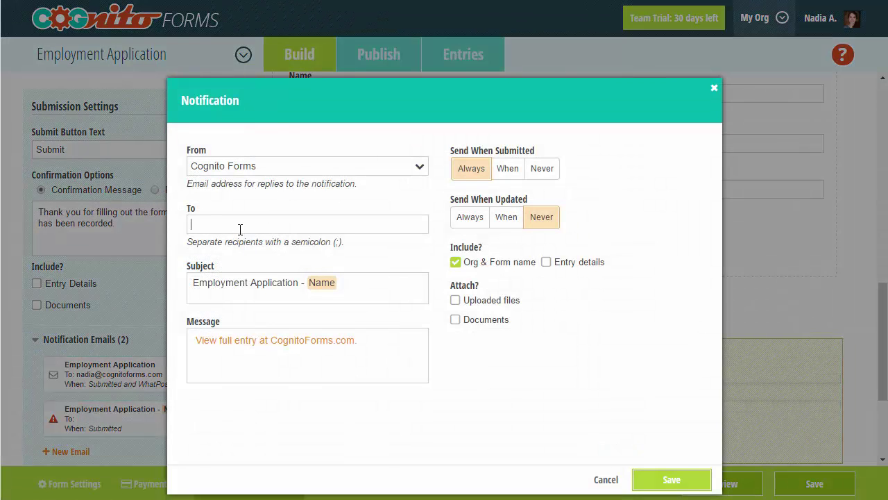
text(youremail@website.com)
Step: Send the new notification only when WhatPositionAreYouApplyingFor is Marketing Manager, and save it
click(506, 172)
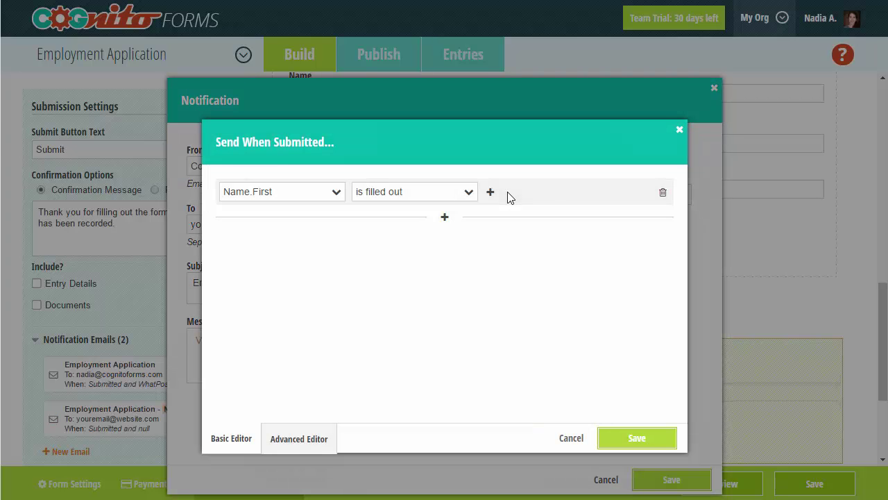
click(336, 192)
click(343, 257)
click(373, 198)
click(375, 233)
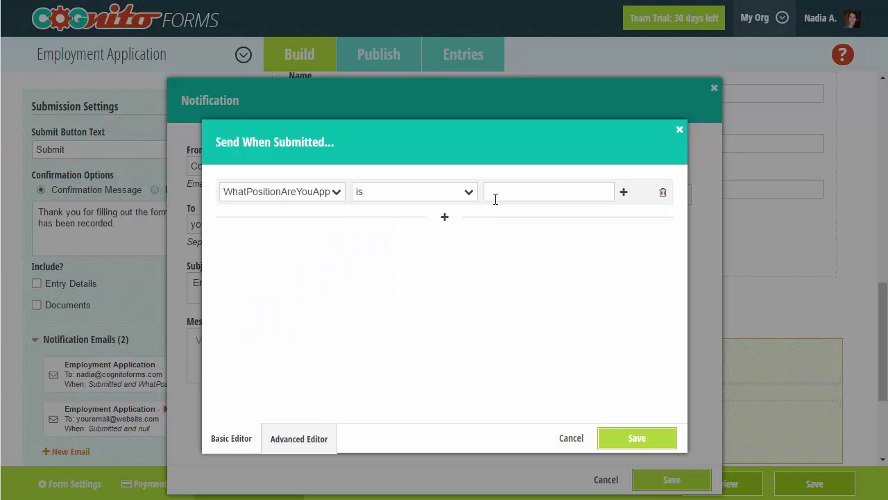
text(Marketing Manager)
click(645, 439)
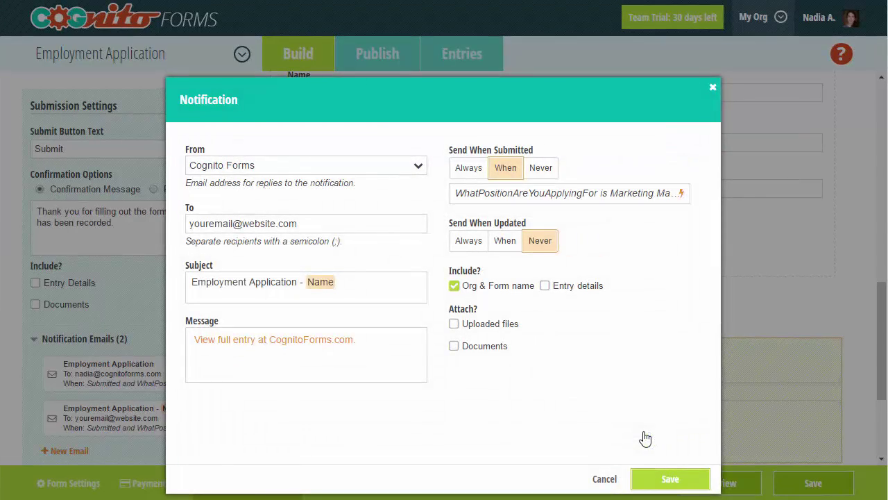
click(675, 480)
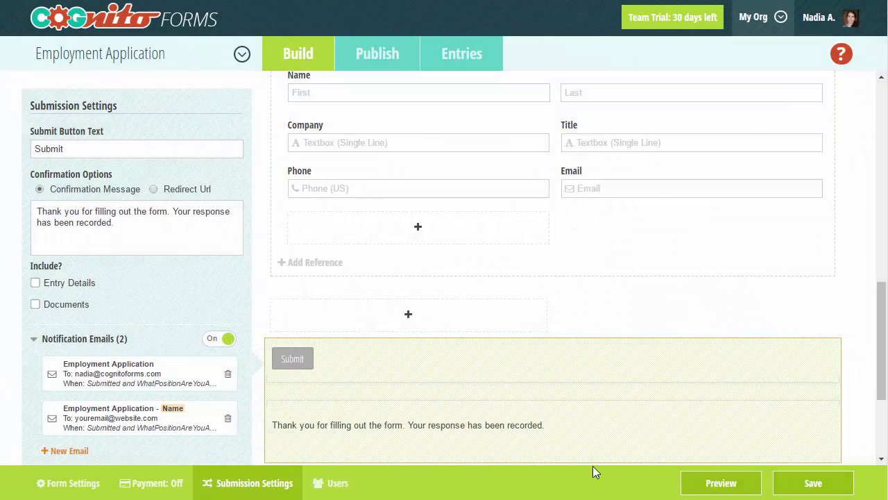
Step: Enable entry link sharing in the form's general settings
click(69, 483)
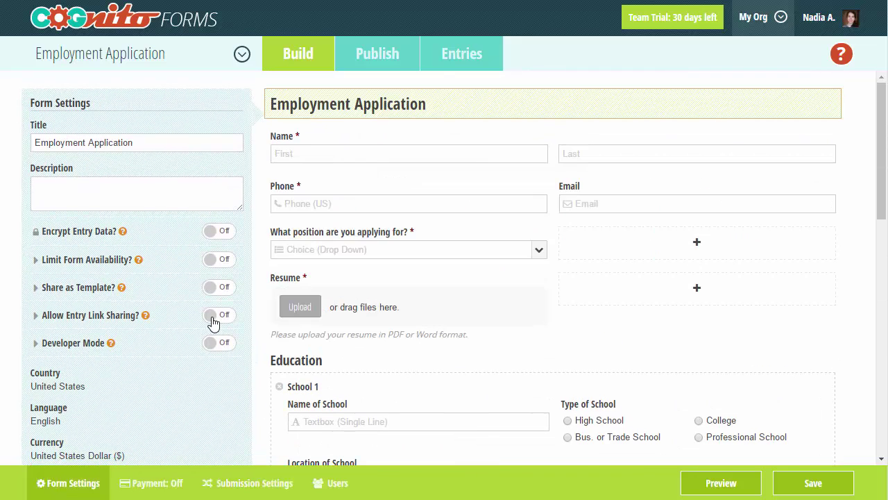
click(213, 321)
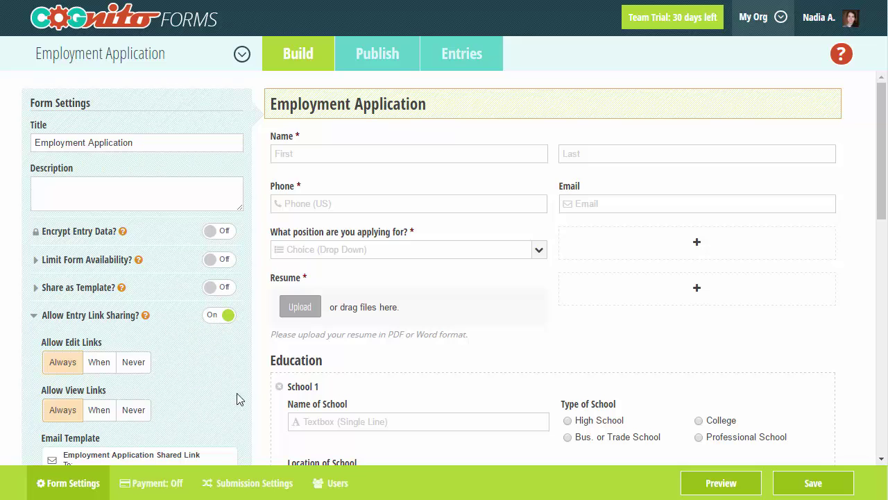
Step: Open the Sales Director notification email in the submission settings, save it, and save the Employment Application form
click(256, 483)
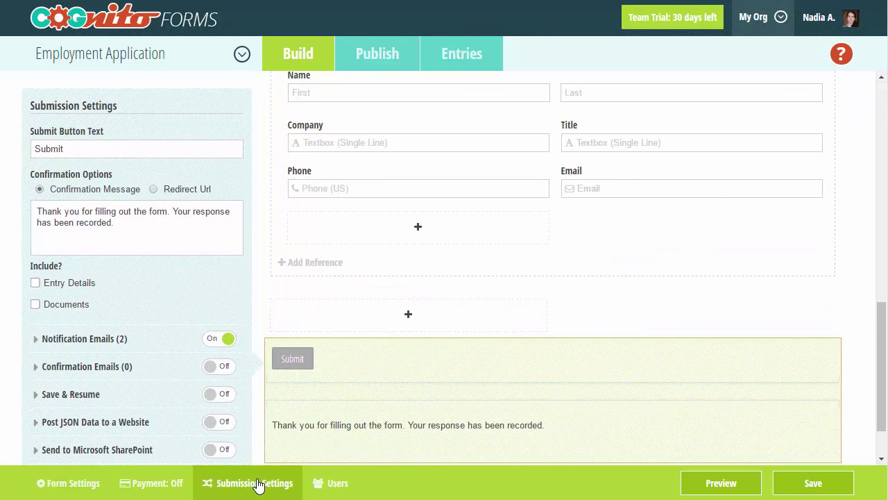
click(167, 345)
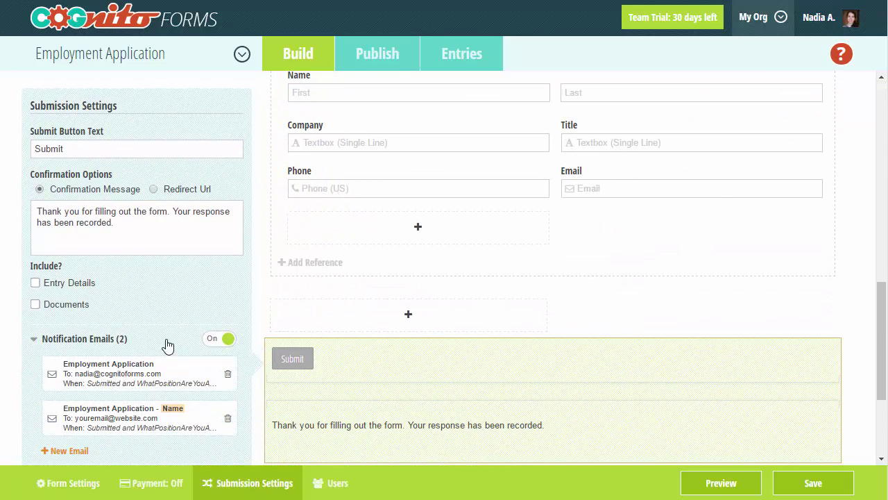
click(174, 376)
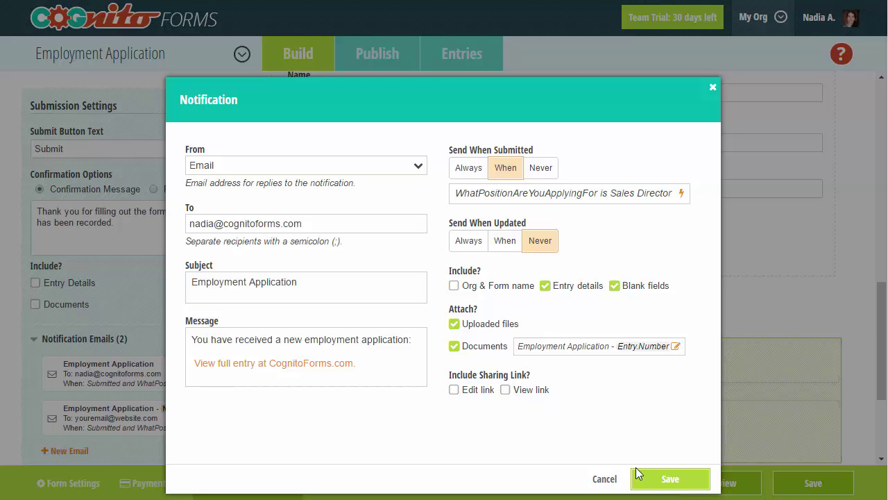
click(663, 479)
click(808, 484)
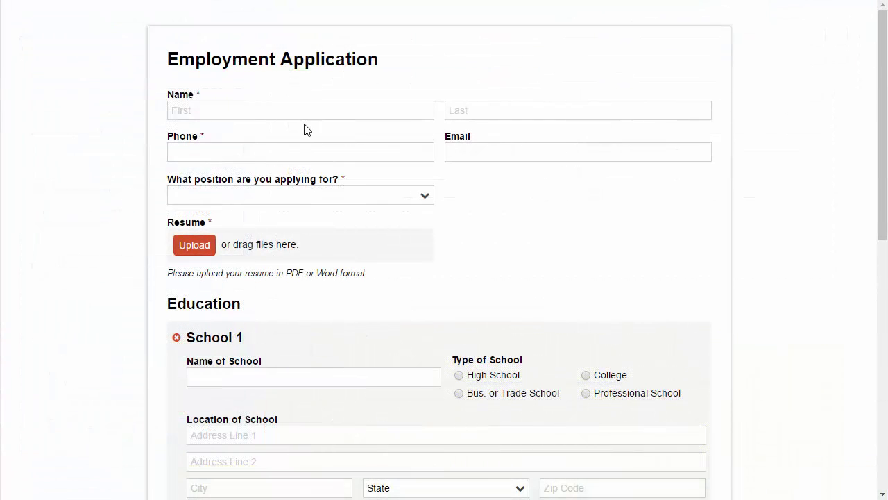
Step: Enter the applicant's first and last name in the public Employment Application form and submit the completed application
click(304, 115)
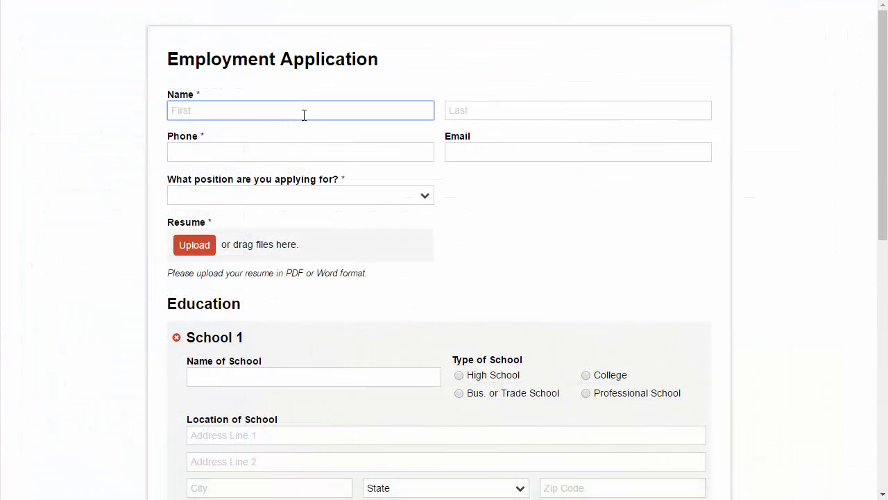
text(John)
click(448, 113)
text(Smi)
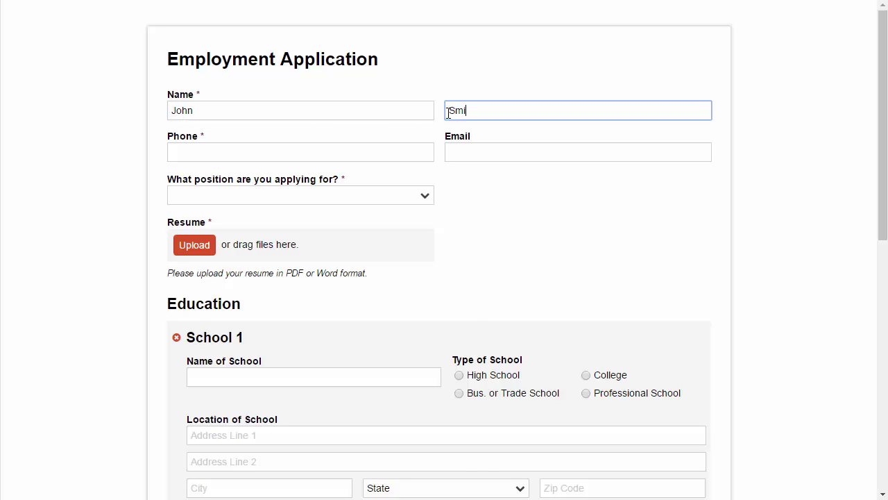
text(th)
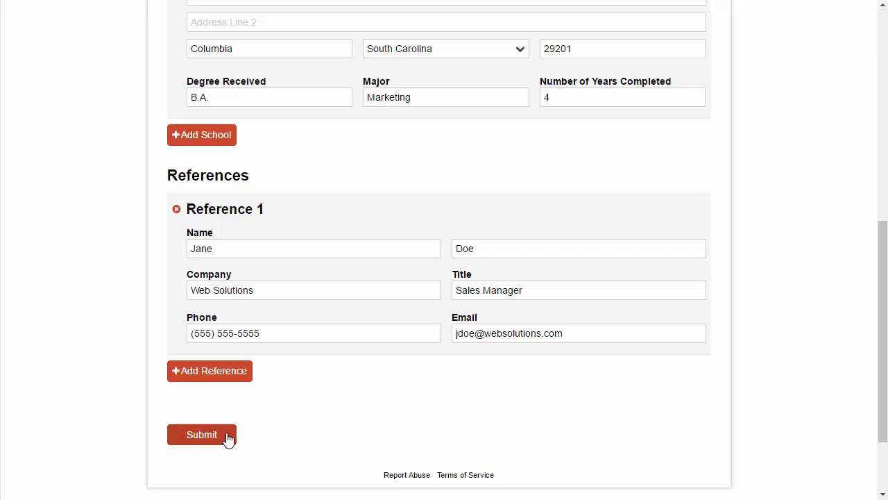
click(229, 440)
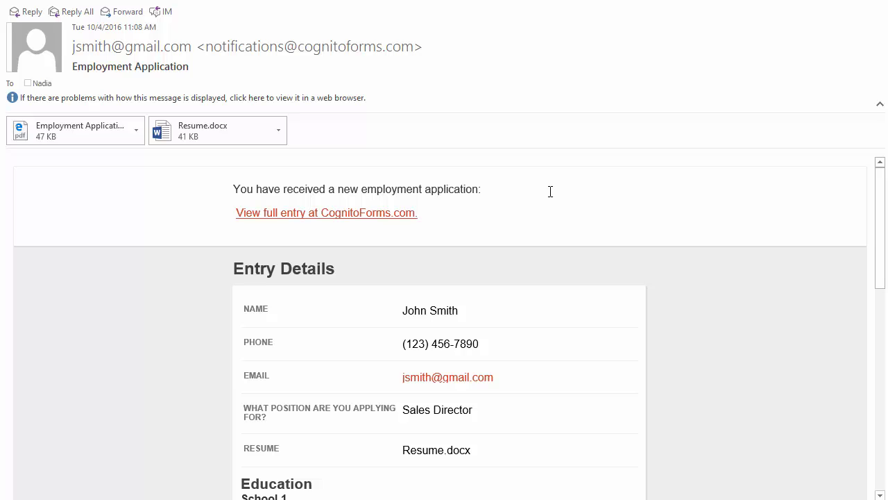
Step: Review the entry details in the notification email received for the submitted employment application
scroll(550, 190, down, 3)
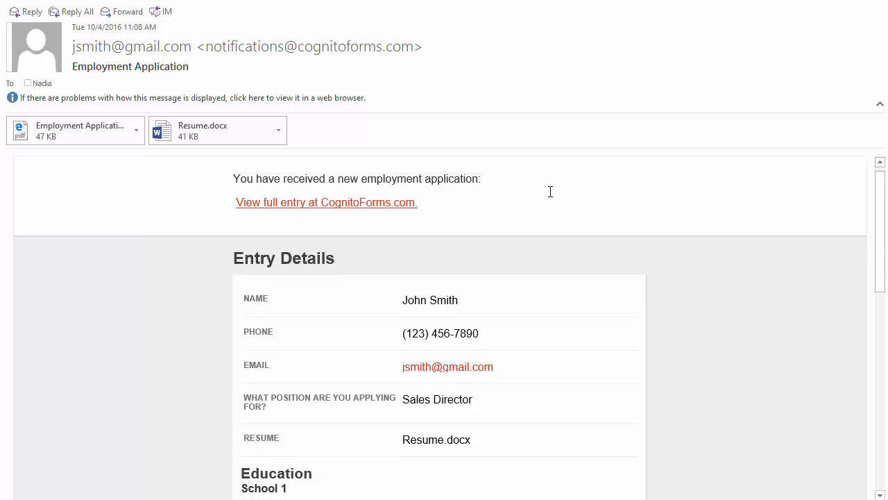
scroll(549, 189, up, 3)
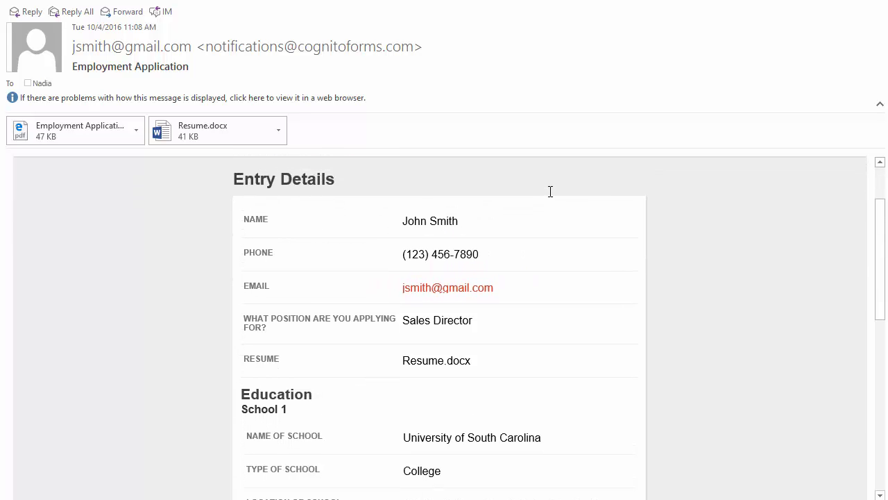